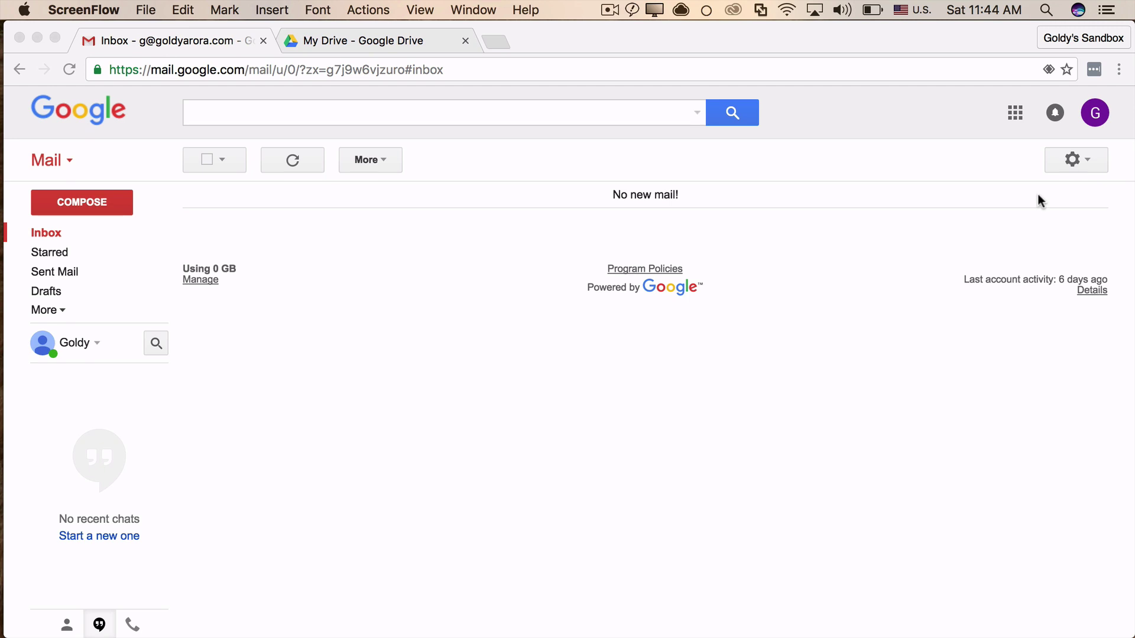
Step: In Gmail's Labs settings, find Canned Responses by searching 'cann', enable it and save
{"action": "left_click", "coordinate": [1089, 161]}
{"action": "left_click", "coordinate": [1090, 163]}
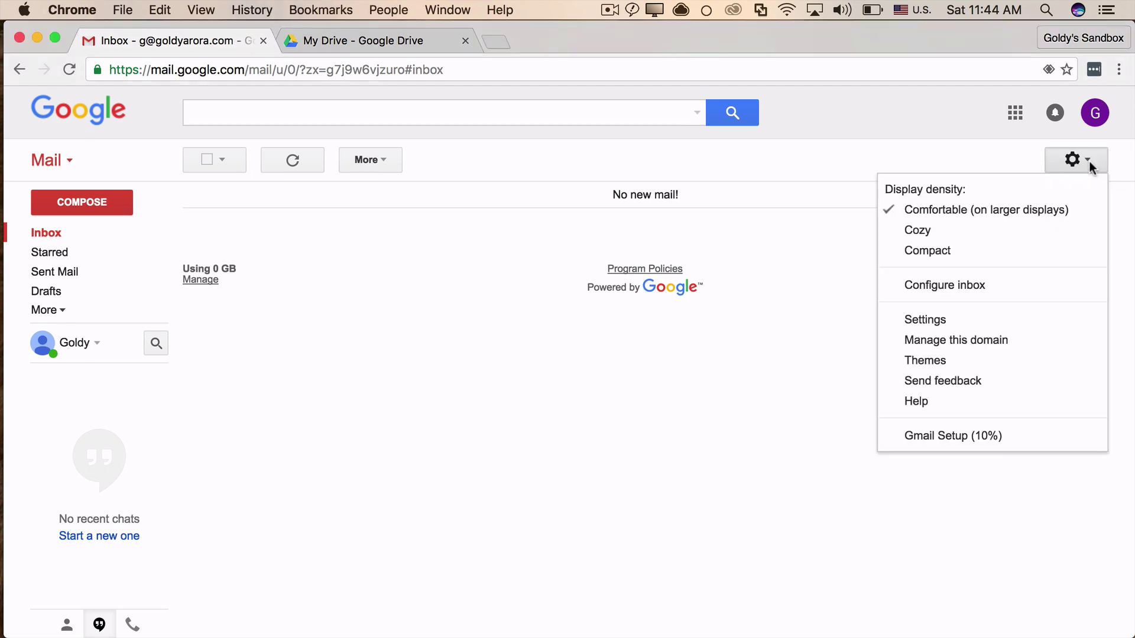
{"action": "left_click", "coordinate": [954, 327]}
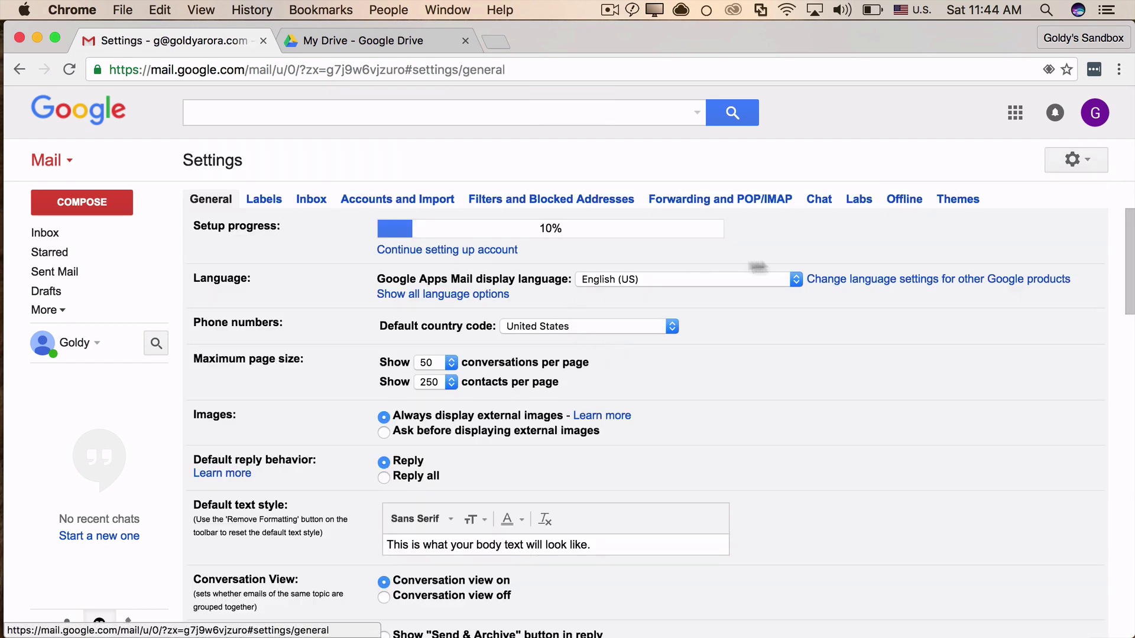
{"action": "left_click", "coordinate": [858, 201]}
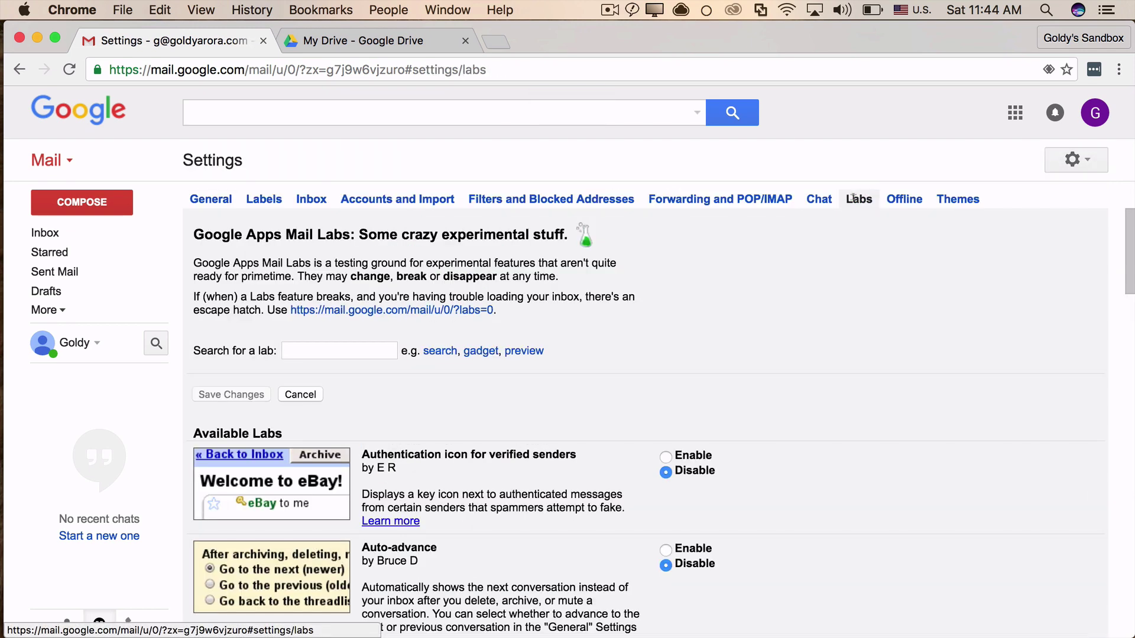
{"action": "left_click", "coordinate": [361, 347]}
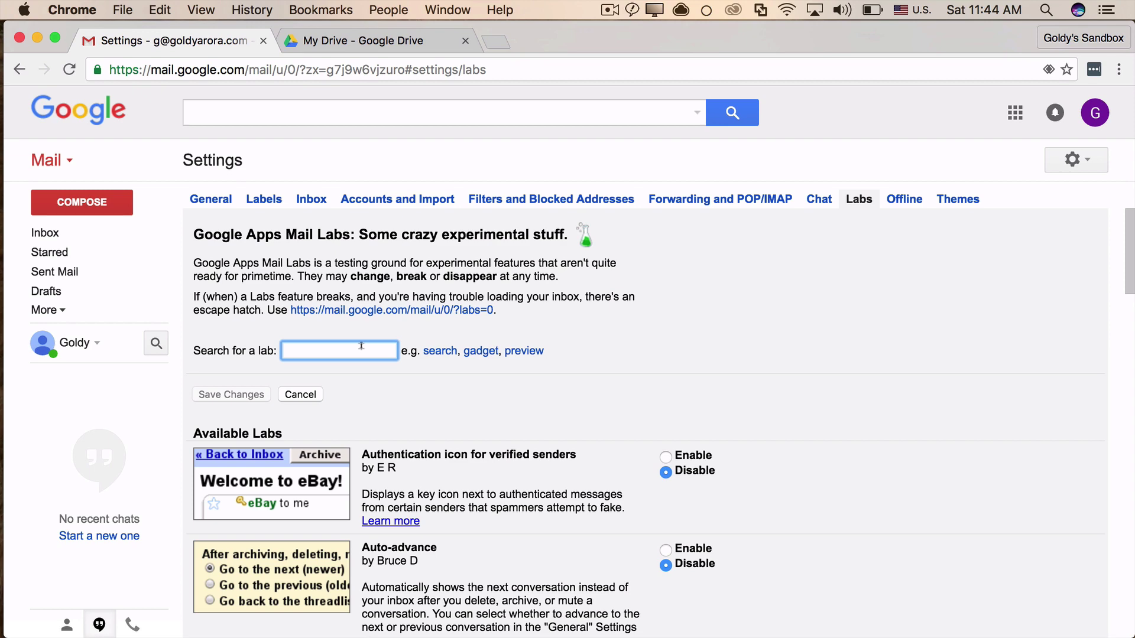
{"action": "type", "text": "cann"}
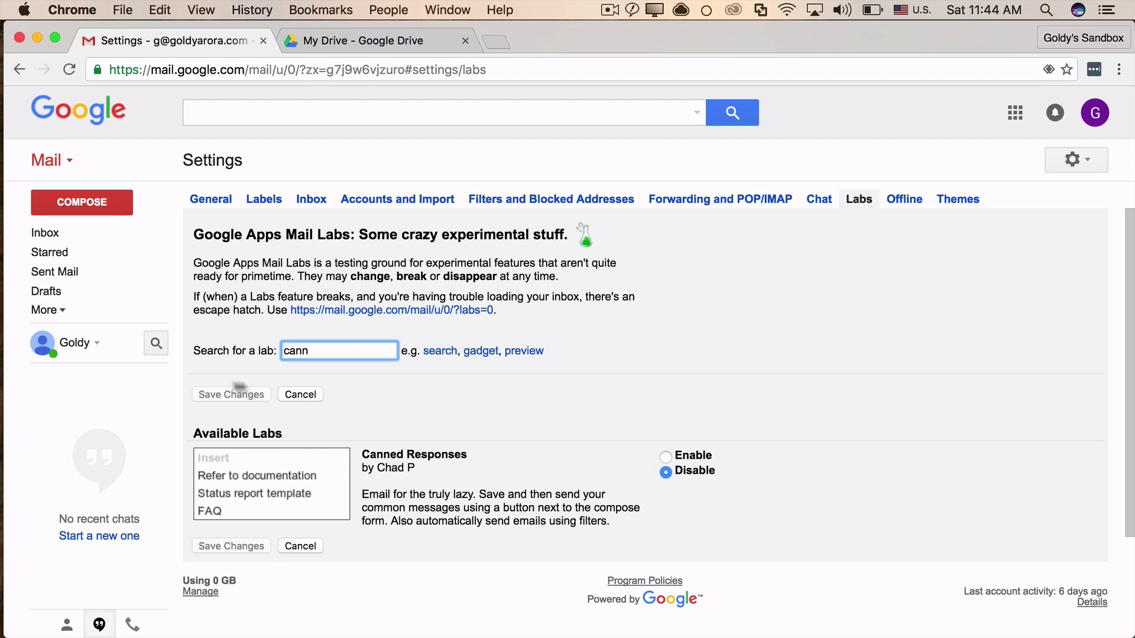
{"action": "left_click", "coordinate": [665, 457]}
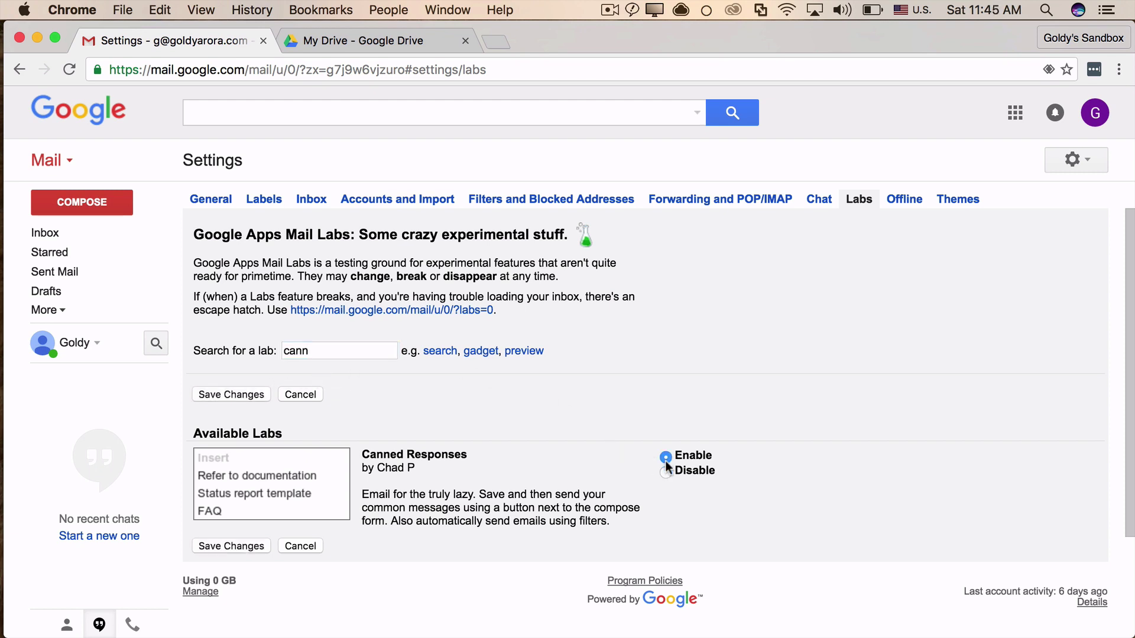
{"action": "left_click", "coordinate": [258, 546]}
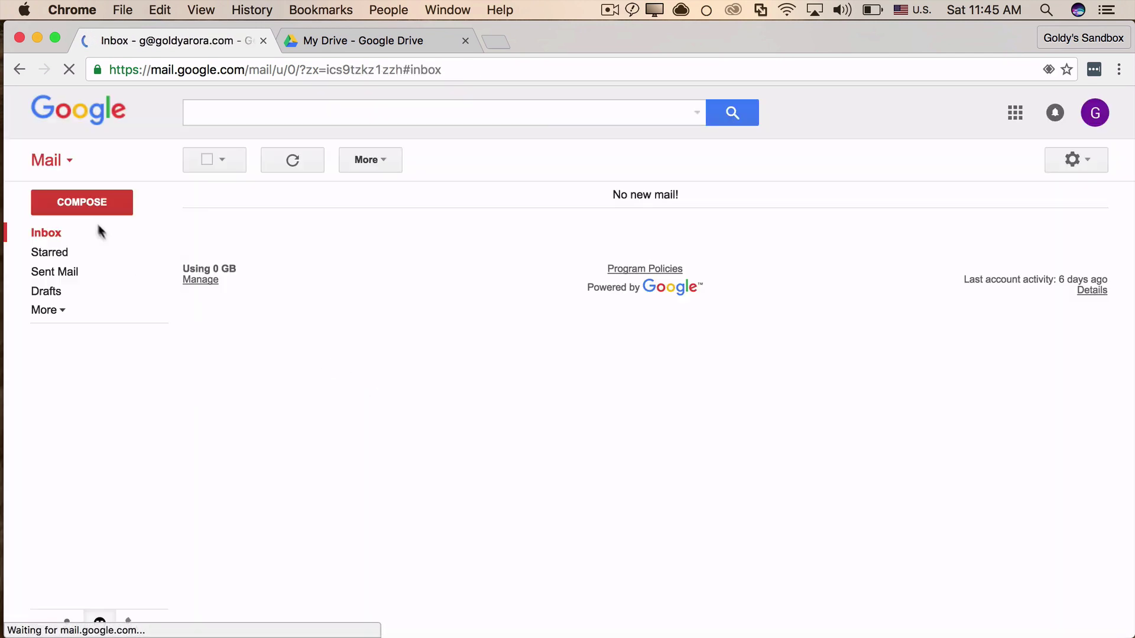
Step: Compose a new message whose body reads 'Hi FirstName,' then 'This is my canned response, below is an attachment.'
{"action": "left_click", "coordinate": [99, 209]}
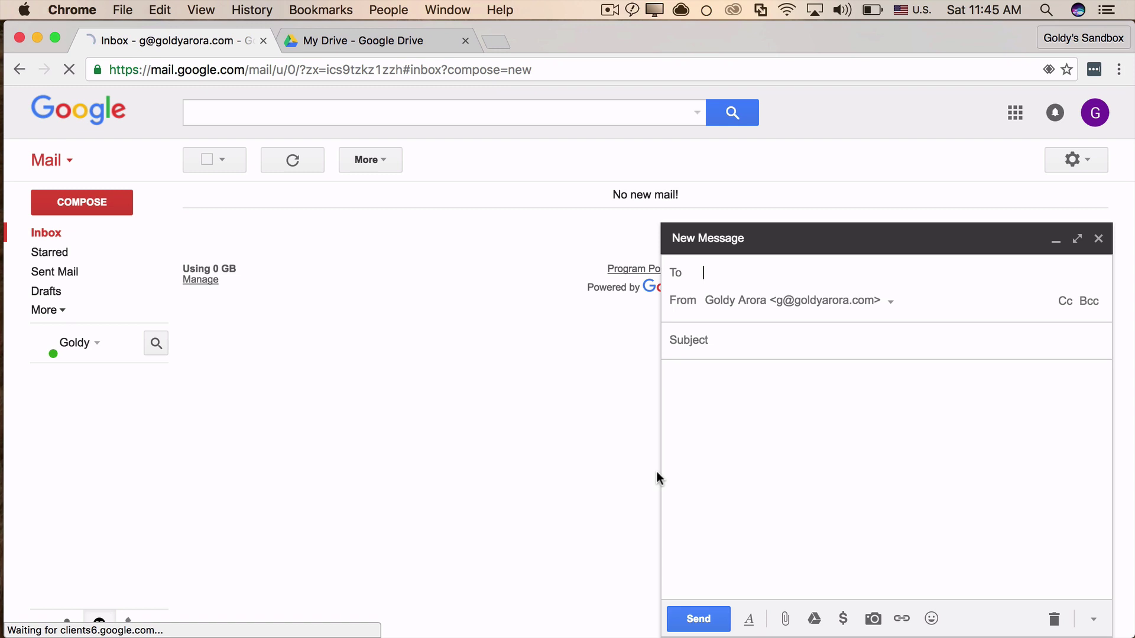
{"action": "left_click", "coordinate": [714, 431]}
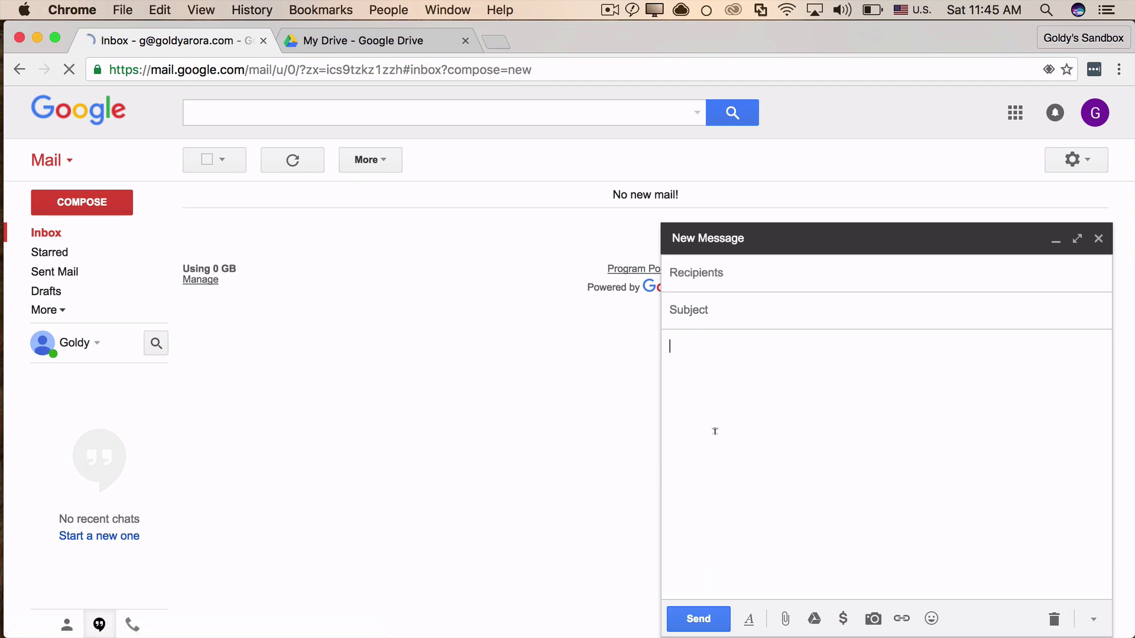
{"action": "type", "text": "Hi FirstName,"}
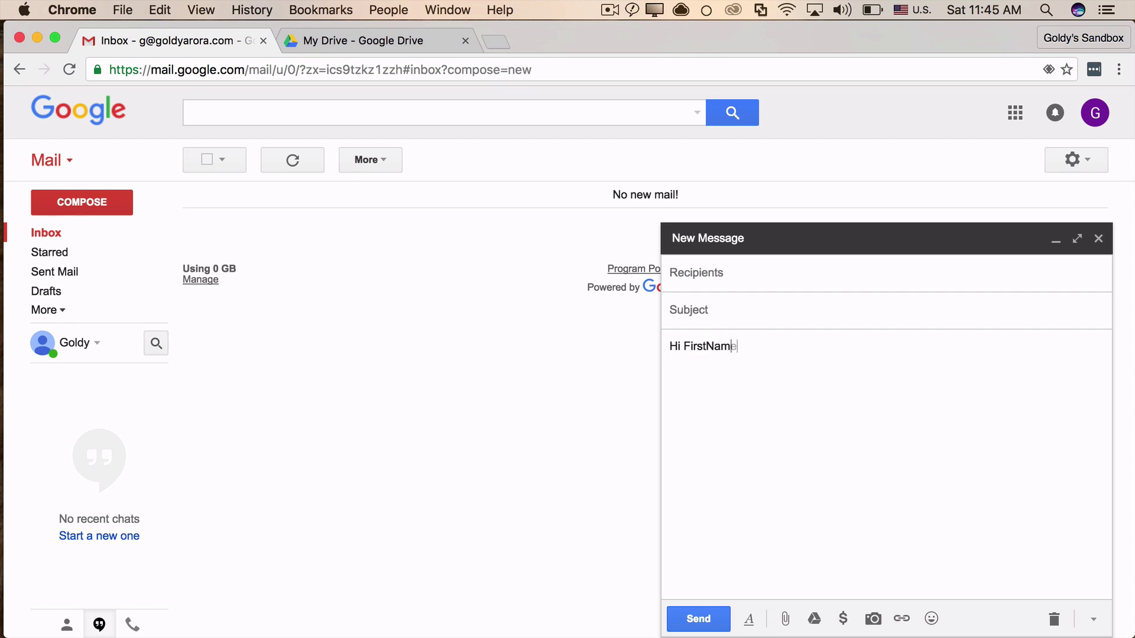
{"action": "key", "text": "Return"}
{"action": "type", "text": "This is my canned response,"}
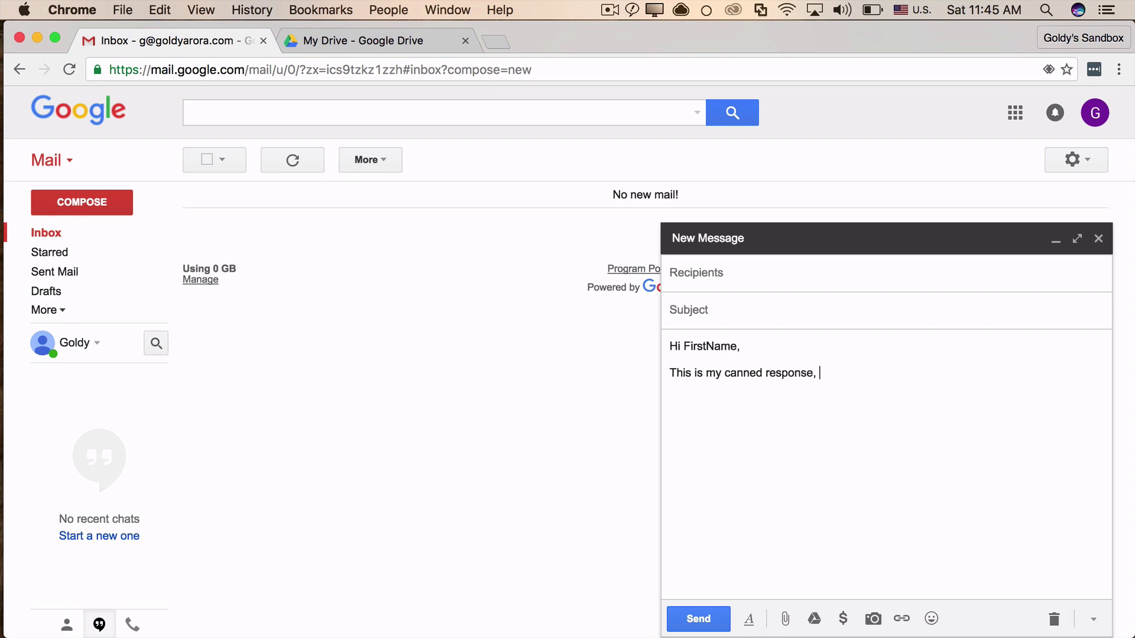
{"action": "type", "text": " below is an attachment."}
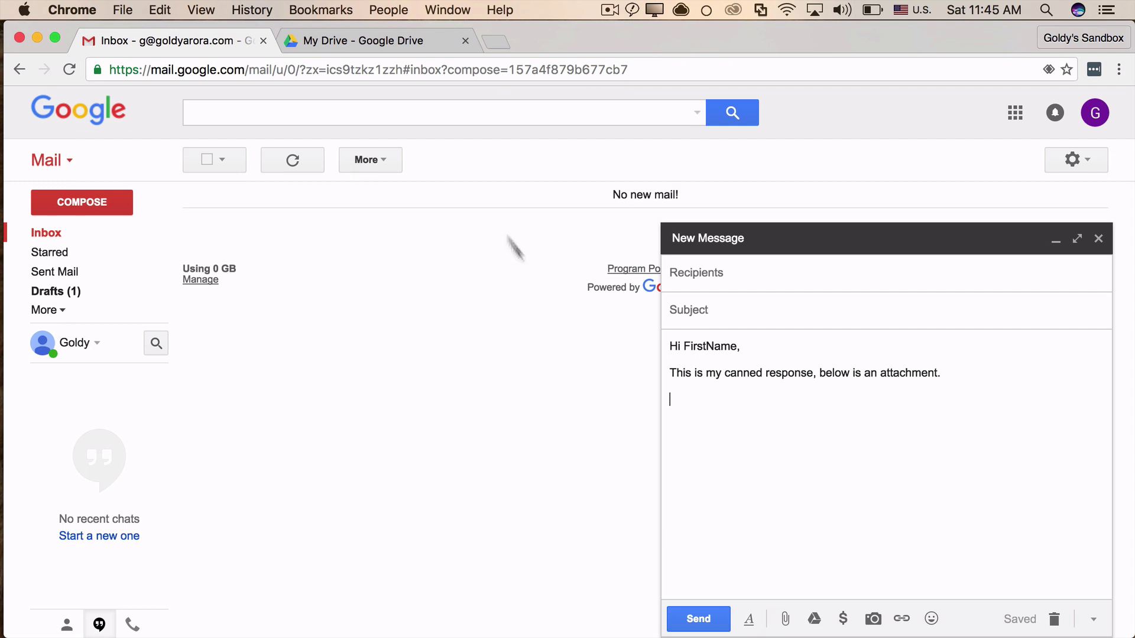
Step: In Google Drive, select the Getting started PDF and bring up its actions
{"action": "left_click", "coordinate": [383, 48]}
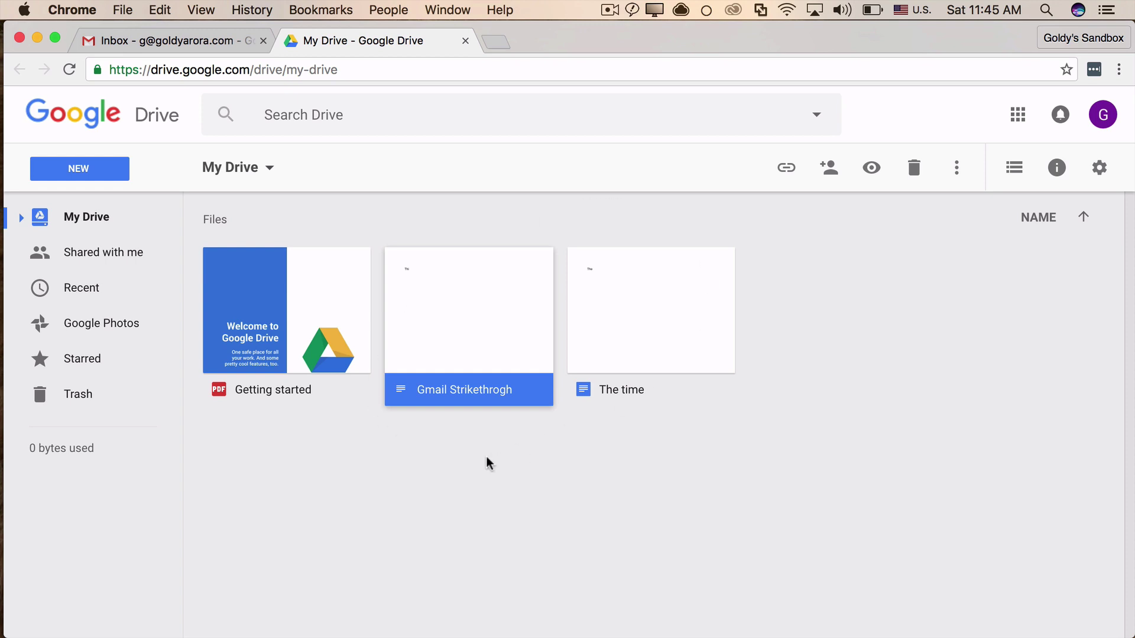
{"action": "left_click", "coordinate": [113, 173]}
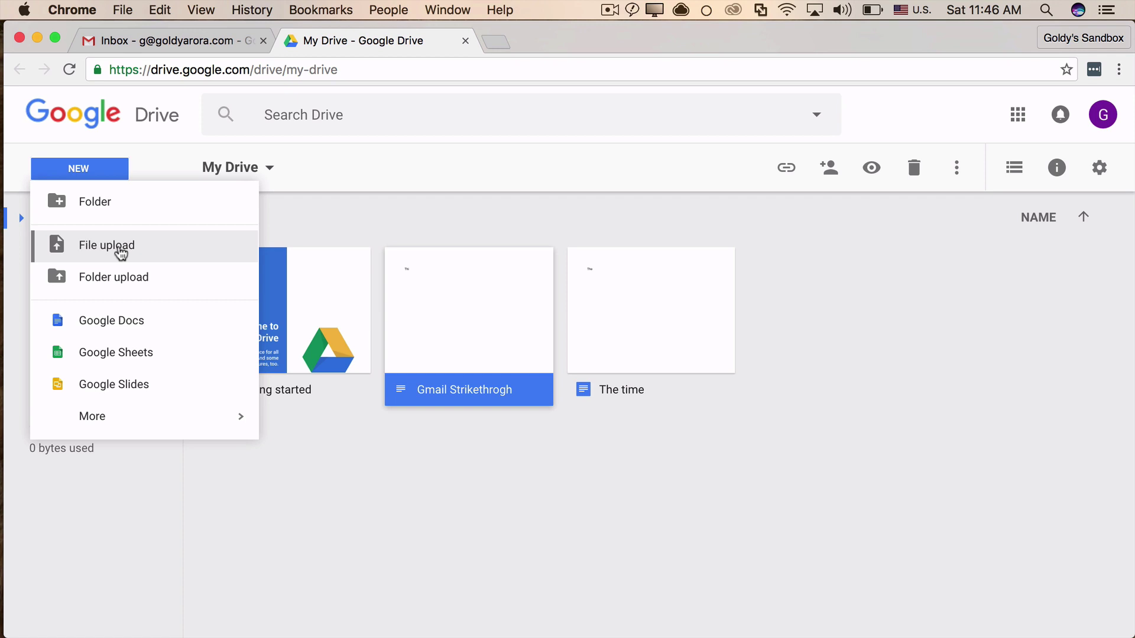
{"action": "left_click", "coordinate": [371, 520]}
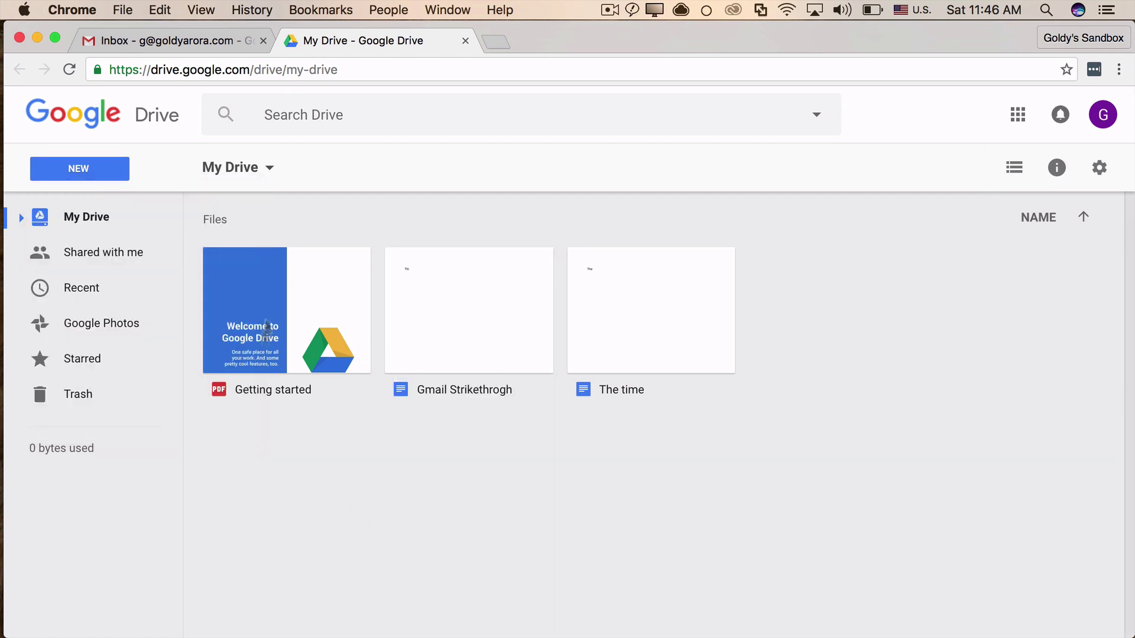
{"action": "left_click", "coordinate": [277, 327]}
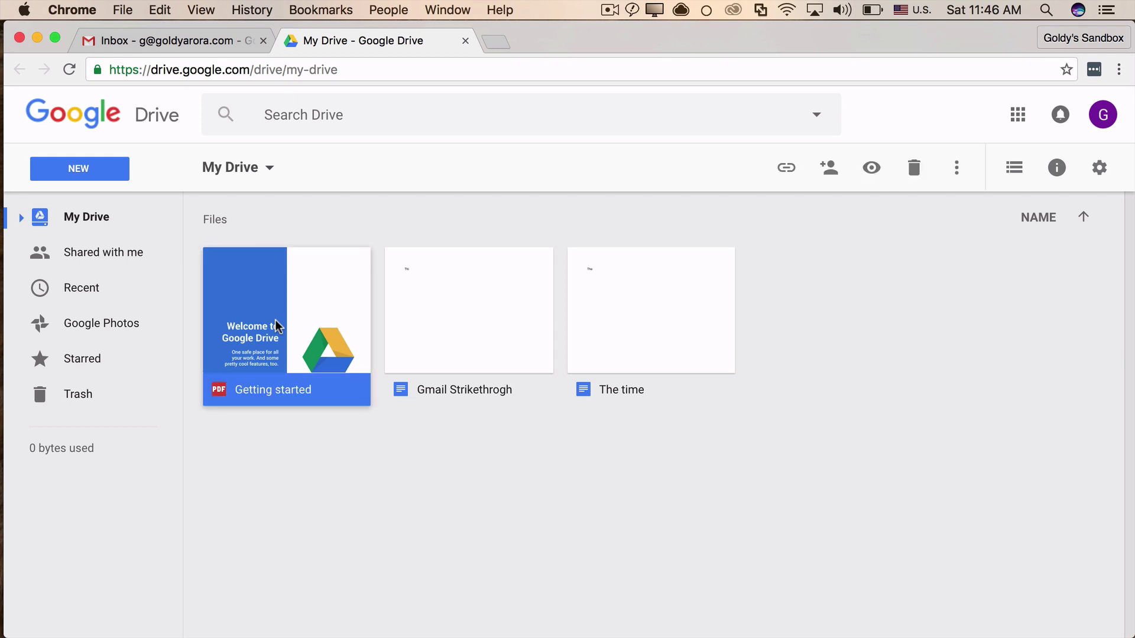
{"action": "right_click", "coordinate": [277, 327]}
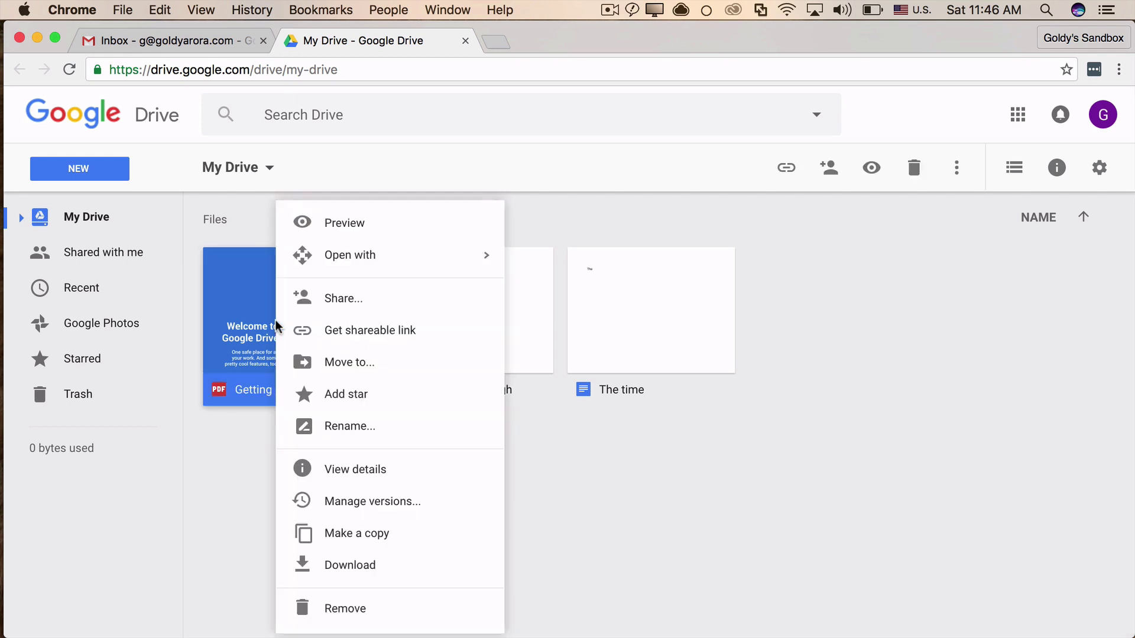
Step: Turn on view-only link sharing for the Getting started PDF and copy its shareable link
{"action": "left_click", "coordinate": [340, 335]}
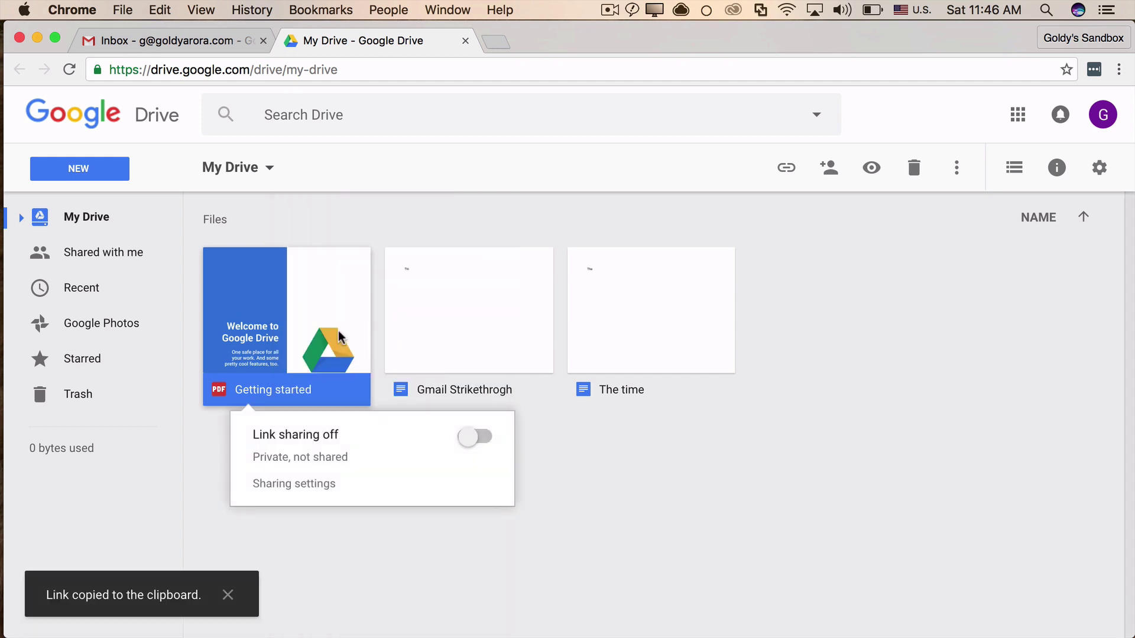
{"action": "left_click", "coordinate": [477, 439]}
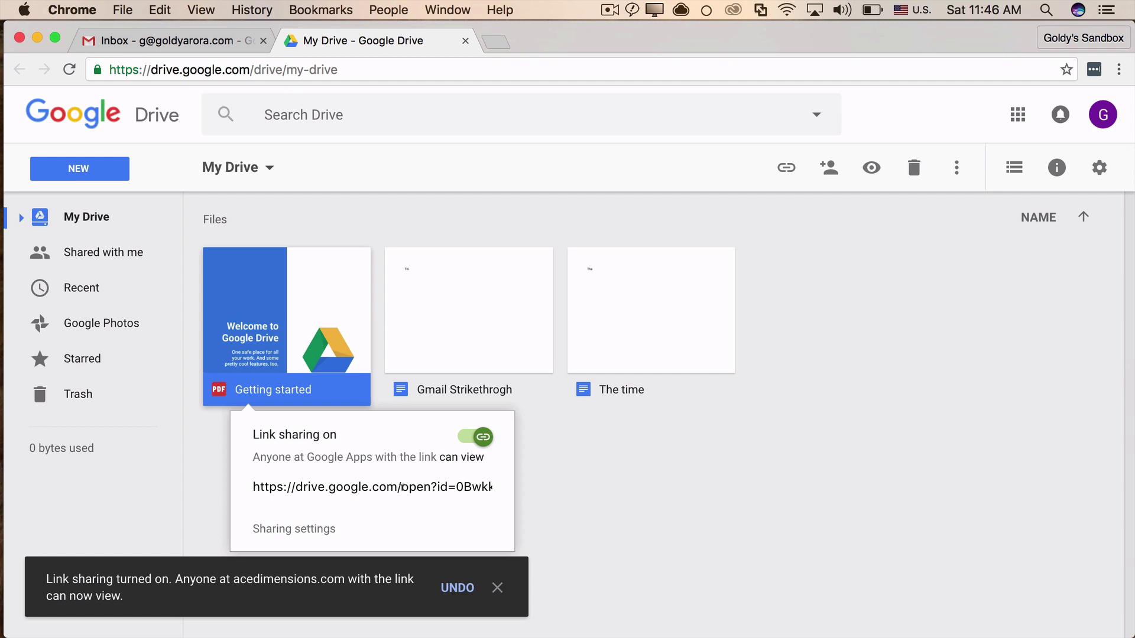
{"action": "left_click", "coordinate": [314, 530]}
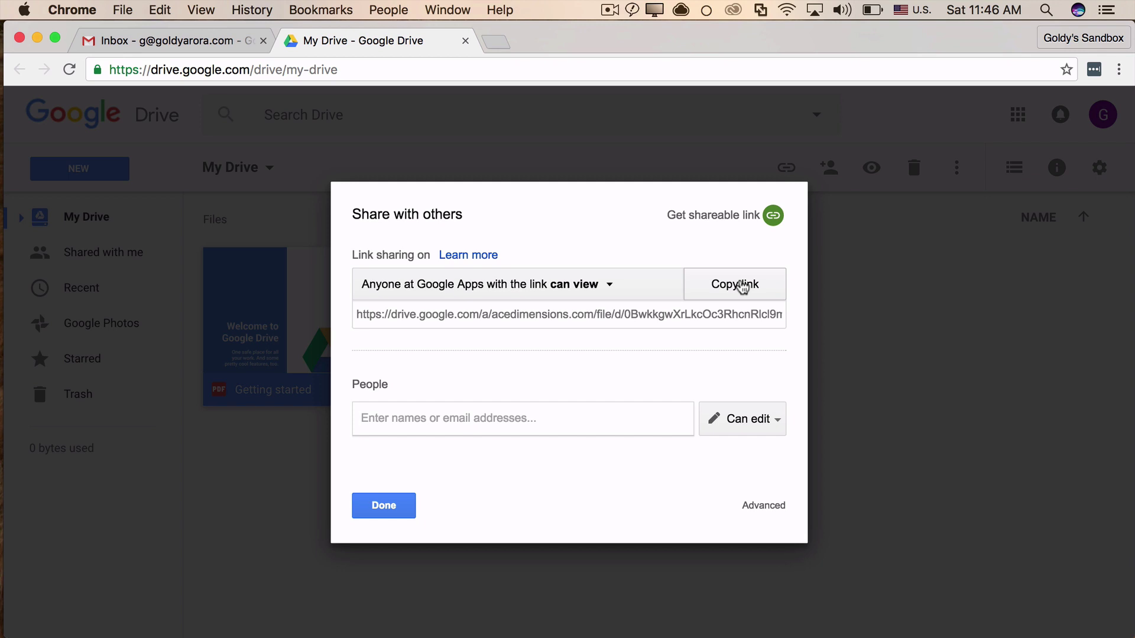
{"action": "left_click", "coordinate": [743, 287]}
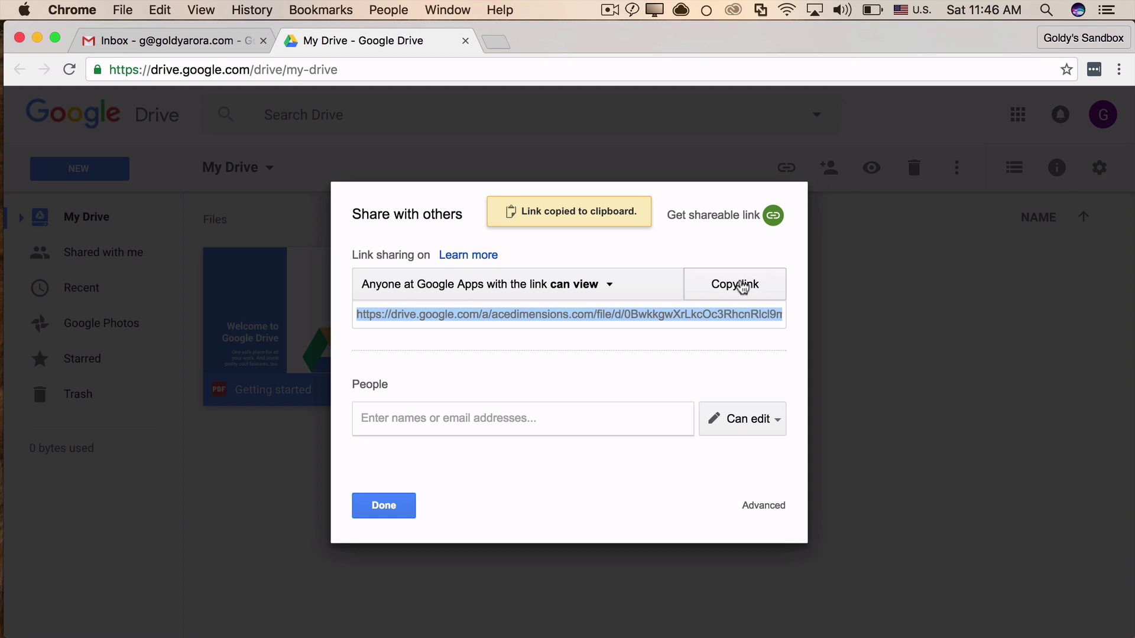
{"action": "left_click", "coordinate": [406, 505]}
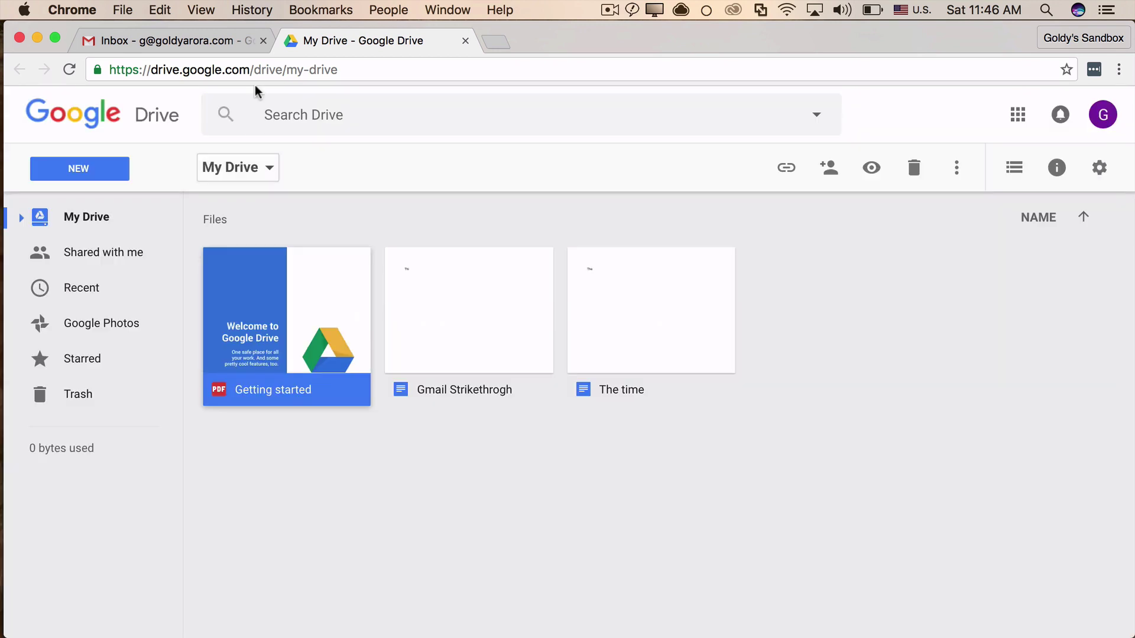
Step: Link the draft's 'below is an attachment.' to the pasted Drive URL, testing it first
{"action": "left_click", "coordinate": [208, 41]}
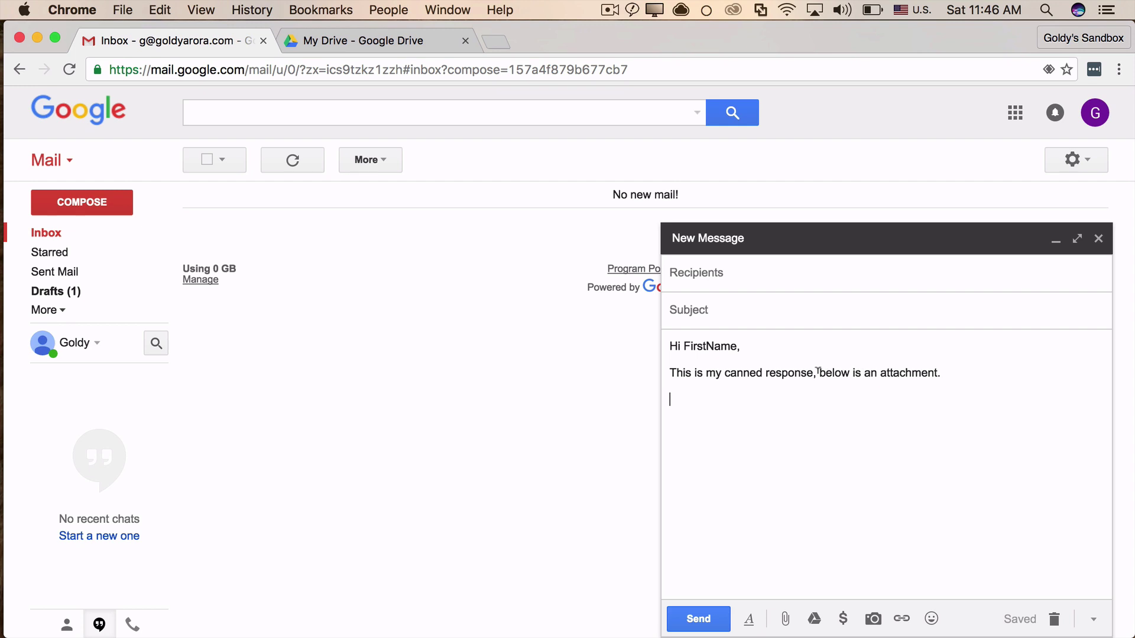
{"action": "left_click_drag", "start_coordinate": [820, 372], "coordinate": [946, 372]}
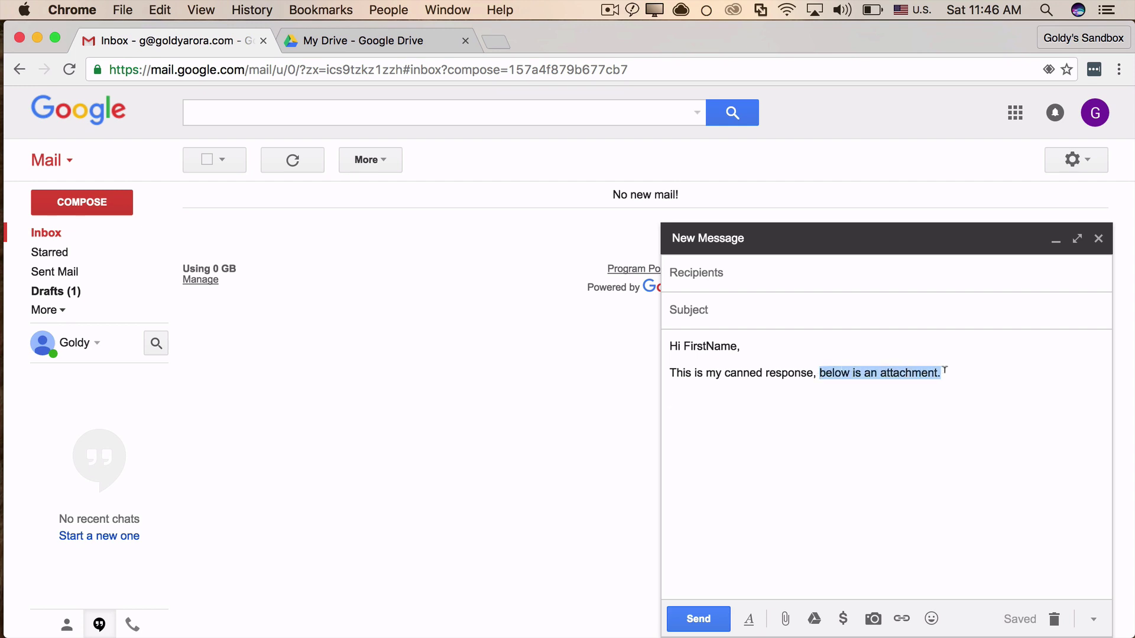
{"action": "left_click", "coordinate": [902, 618]}
{"action": "key", "text": "super+v"}
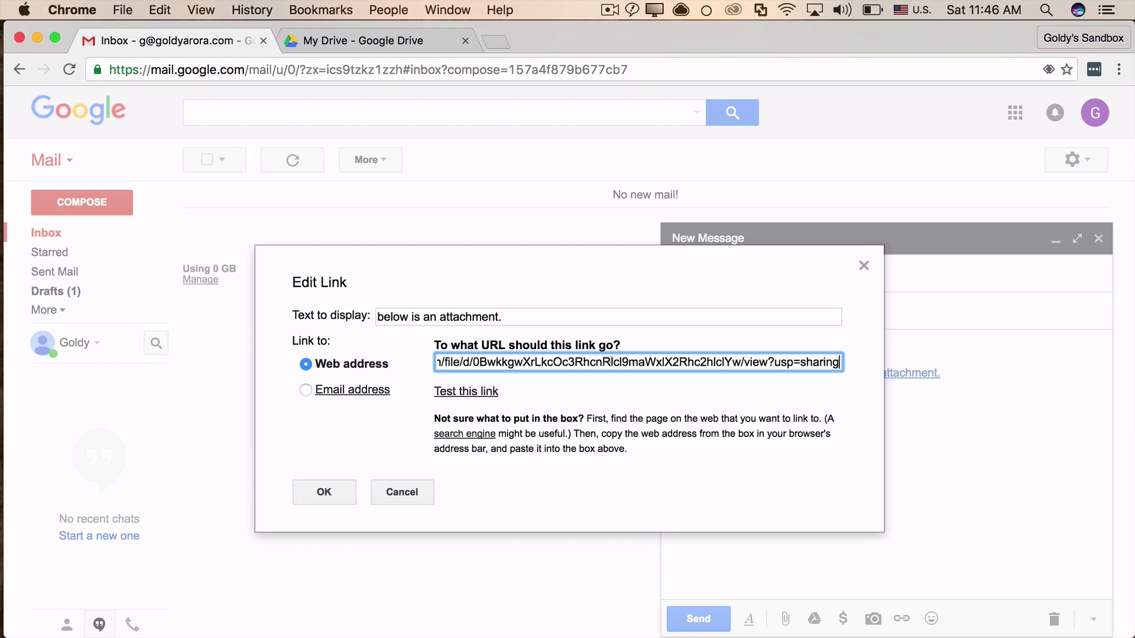
{"action": "left_click", "coordinate": [481, 393]}
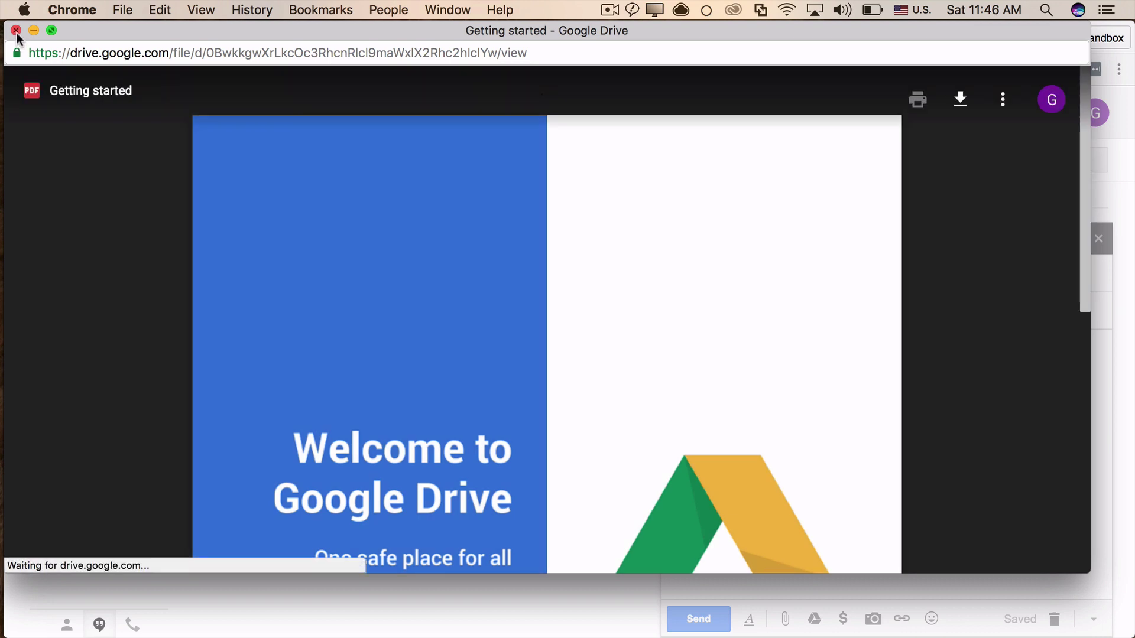
{"action": "left_click", "coordinate": [16, 30]}
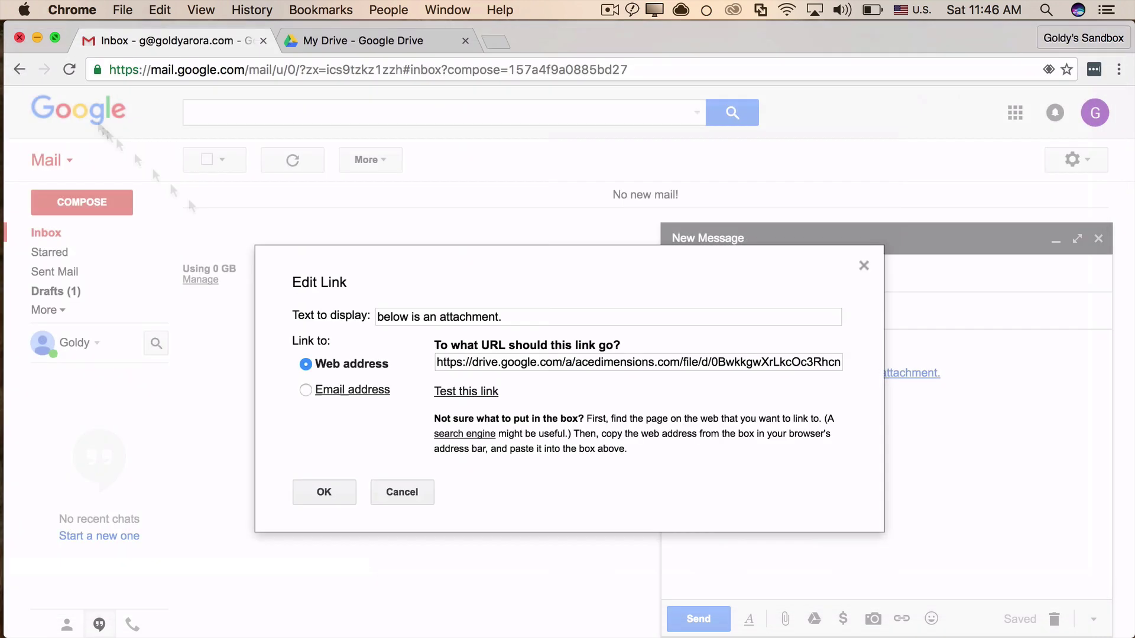
{"action": "left_click", "coordinate": [324, 493]}
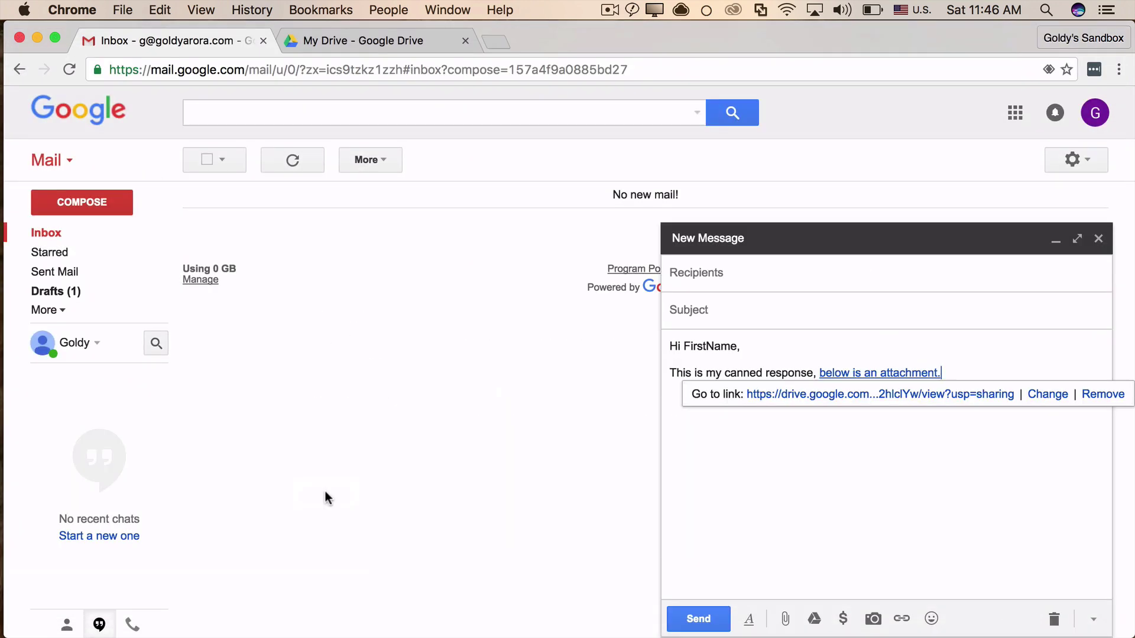
Step: Save the draft as a new canned response named 'mycannedwithattachment'
{"action": "left_click", "coordinate": [828, 480]}
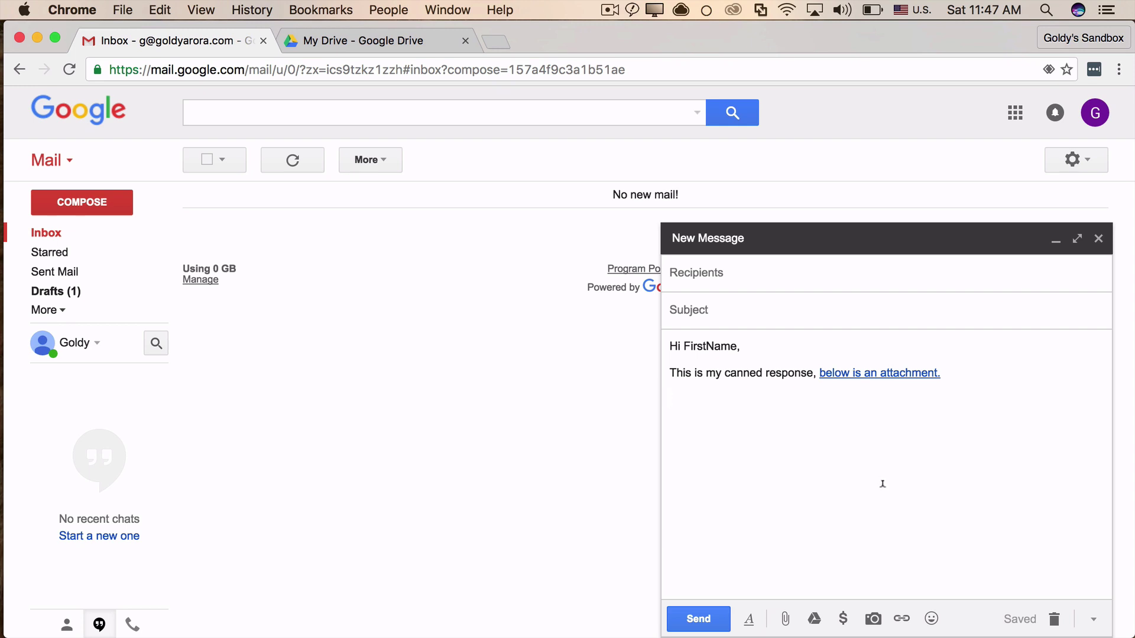
{"action": "left_click", "coordinate": [1096, 619]}
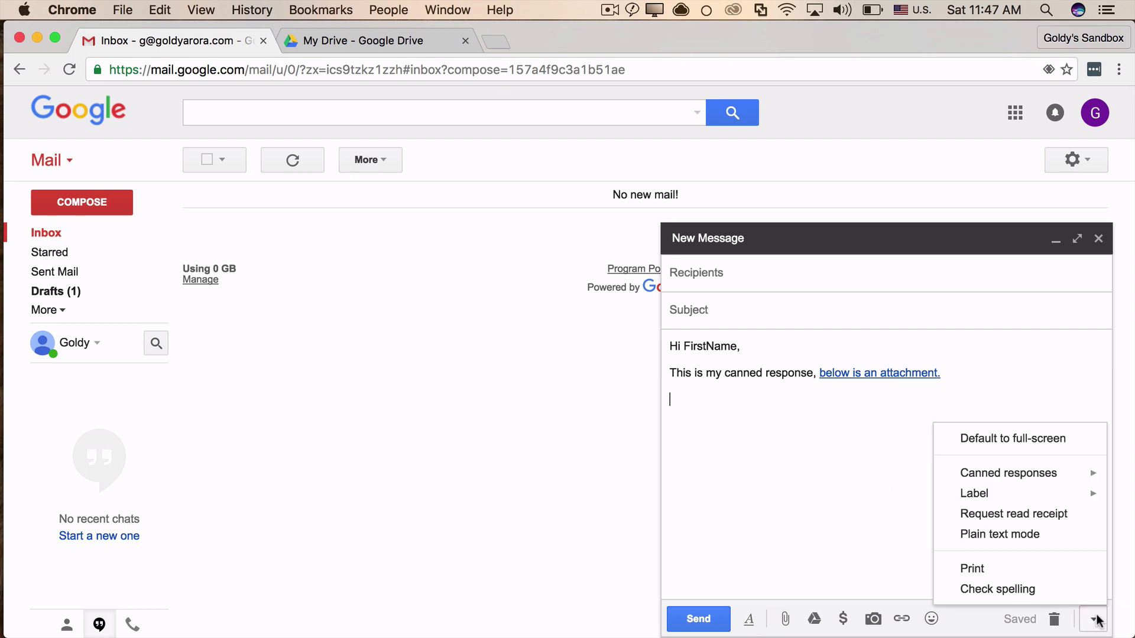
{"action": "mouse_move", "coordinate": [1023, 481]}
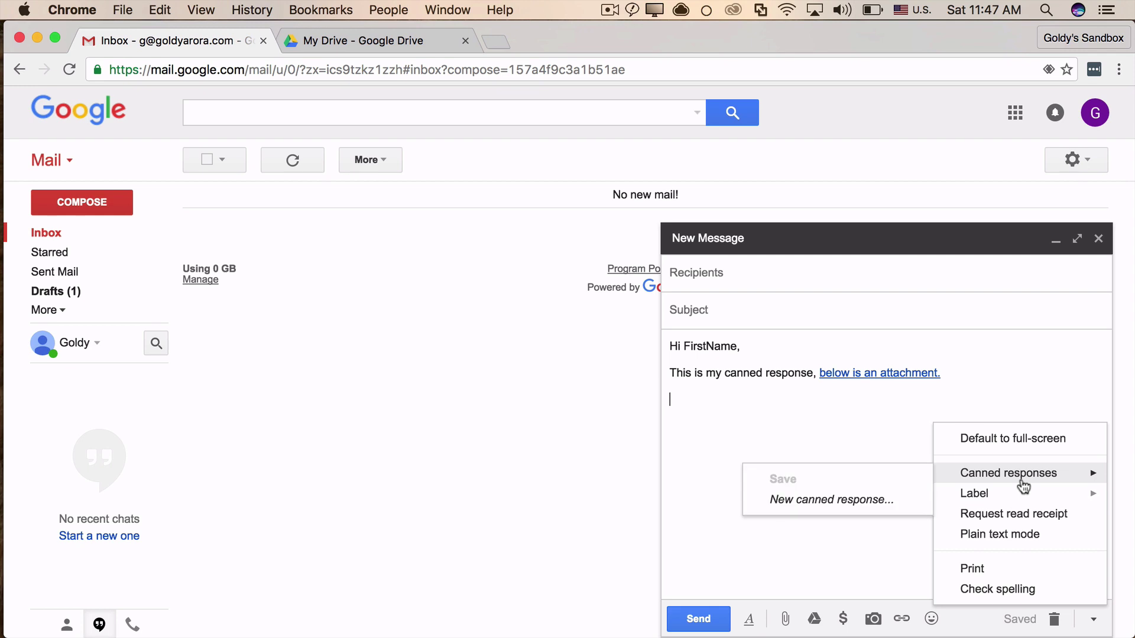
{"action": "left_click", "coordinate": [865, 501]}
{"action": "type", "text": "m"}
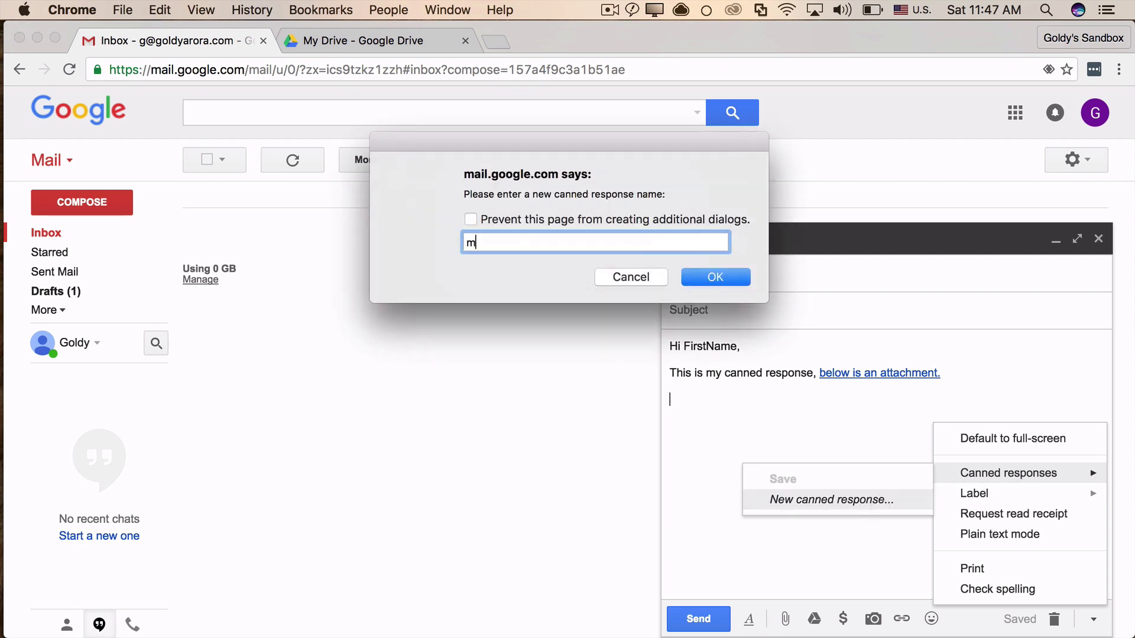
{"action": "type", "text": "ycannedwithattachment"}
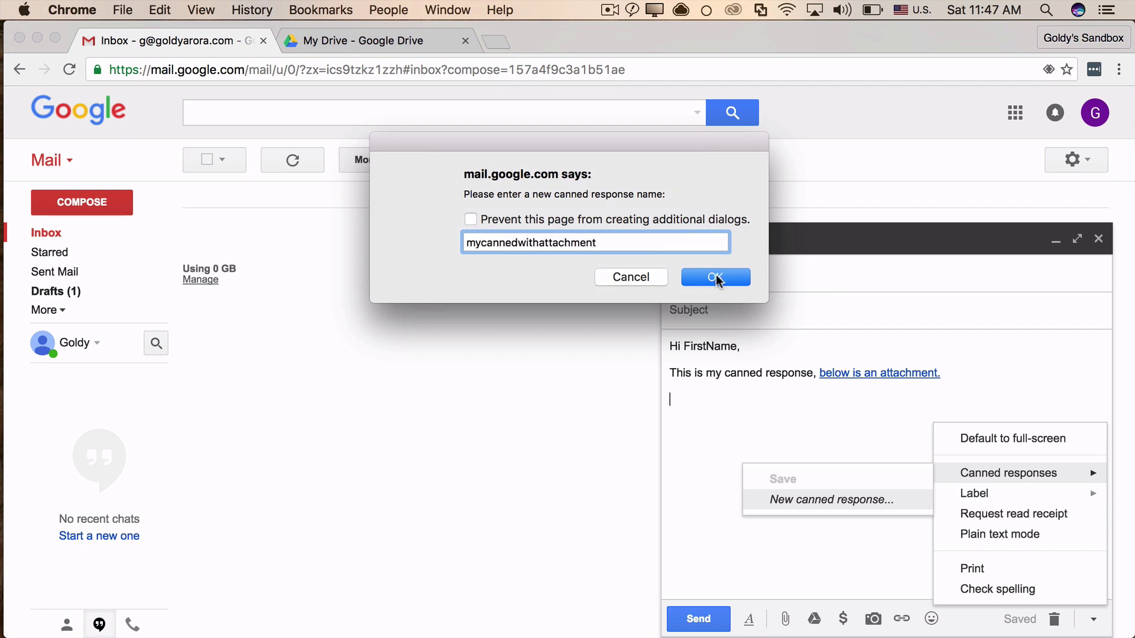
{"action": "left_click", "coordinate": [717, 277]}
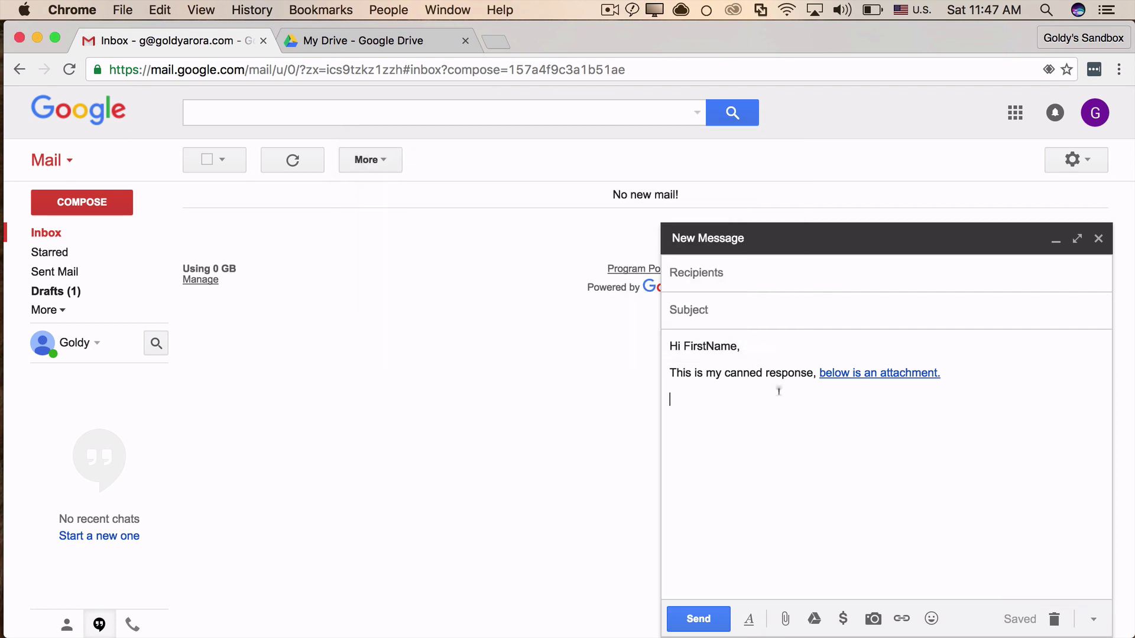
Step: Discard the old draft and start a fresh message
{"action": "left_click", "coordinate": [1054, 619]}
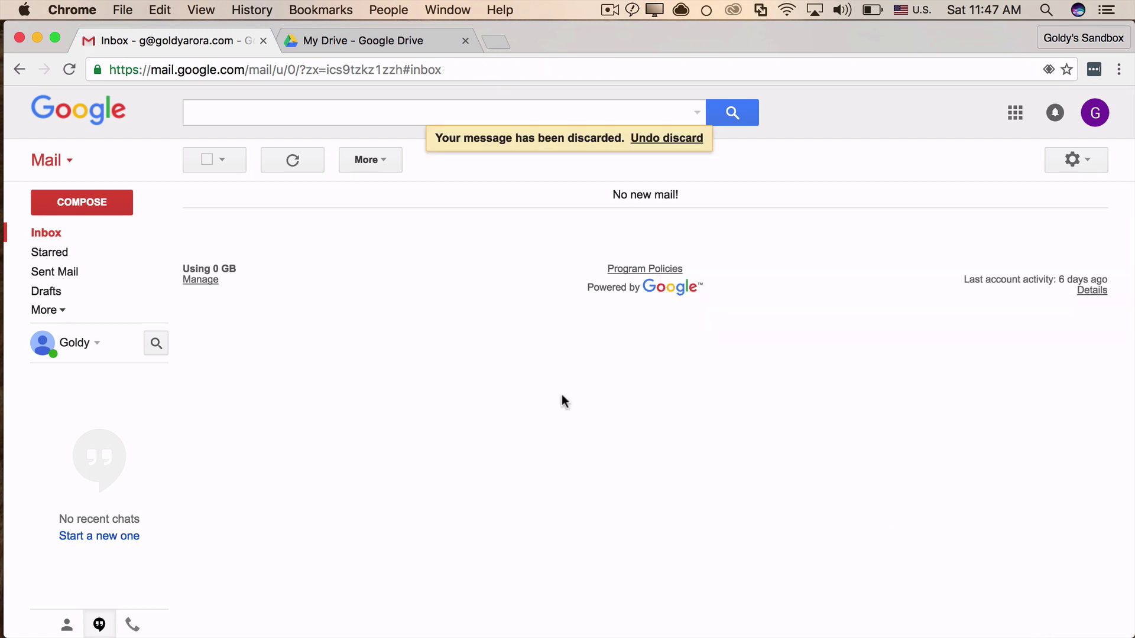
{"action": "left_click", "coordinate": [79, 206]}
{"action": "left_click", "coordinate": [707, 385]}
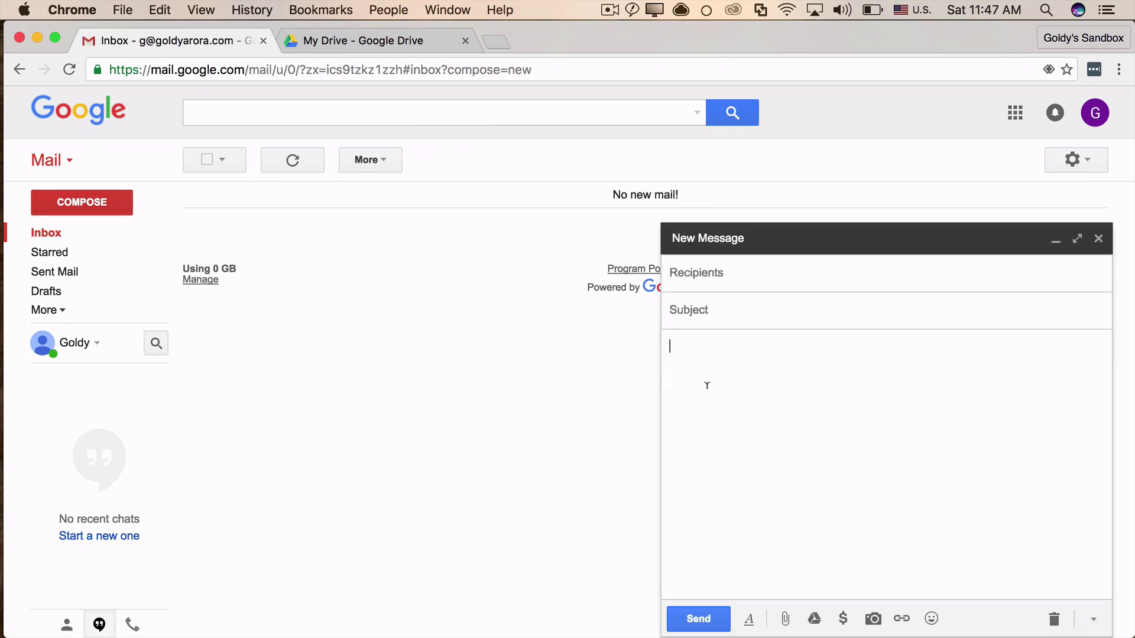
Step: Insert the 'mycannedwithattachment' canned response into the new message body
{"action": "left_click", "coordinate": [1092, 620]}
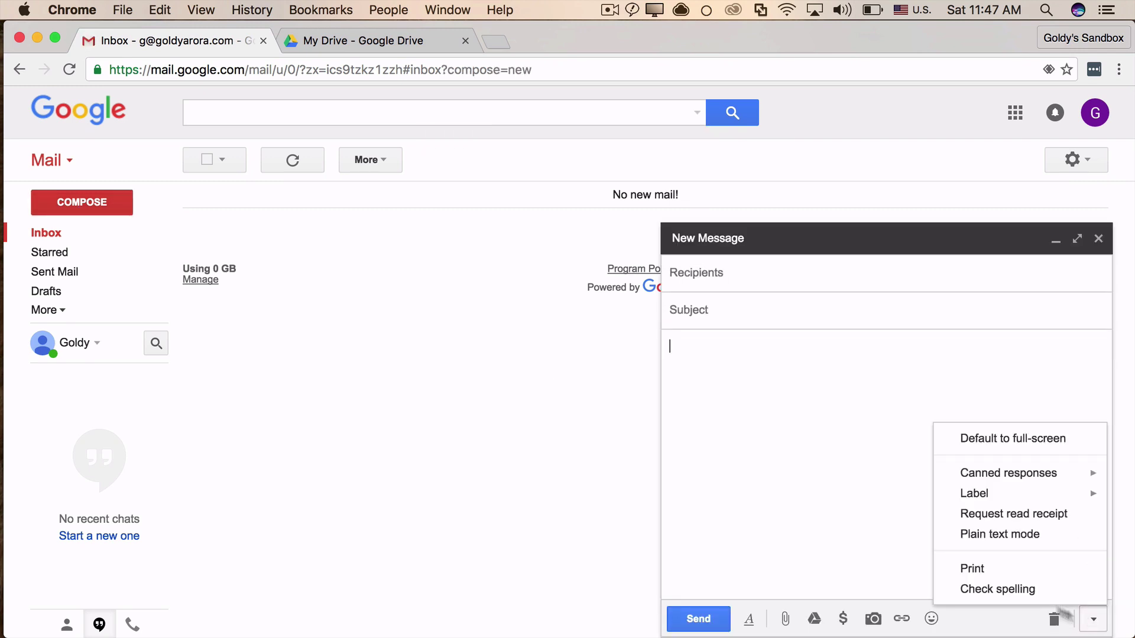
{"action": "mouse_move", "coordinate": [1014, 471]}
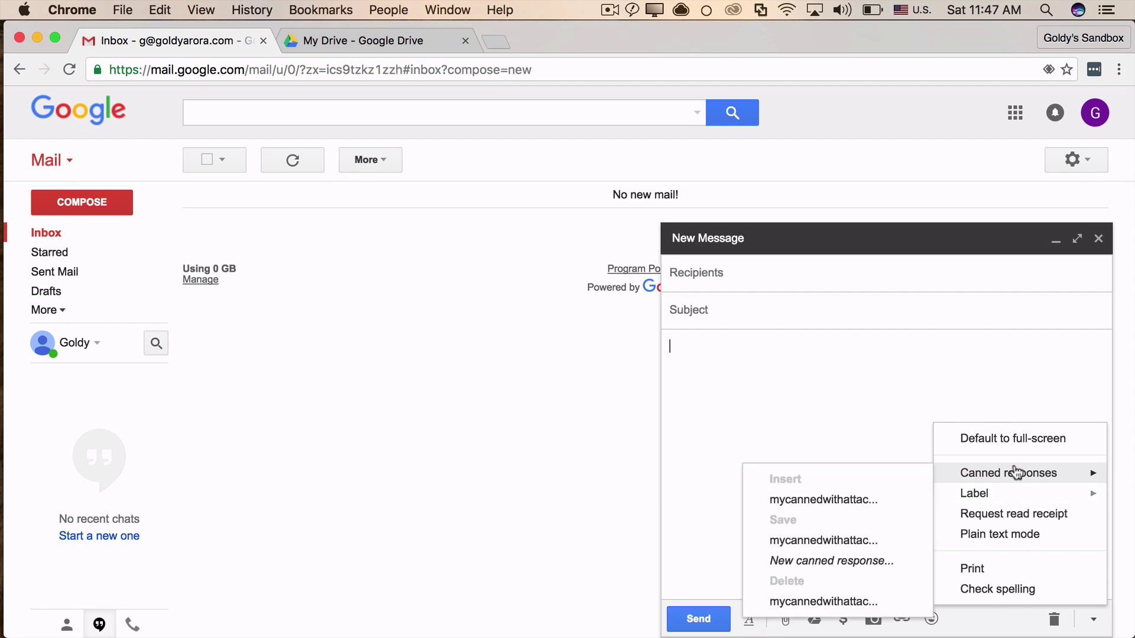
{"action": "left_click", "coordinate": [802, 503]}
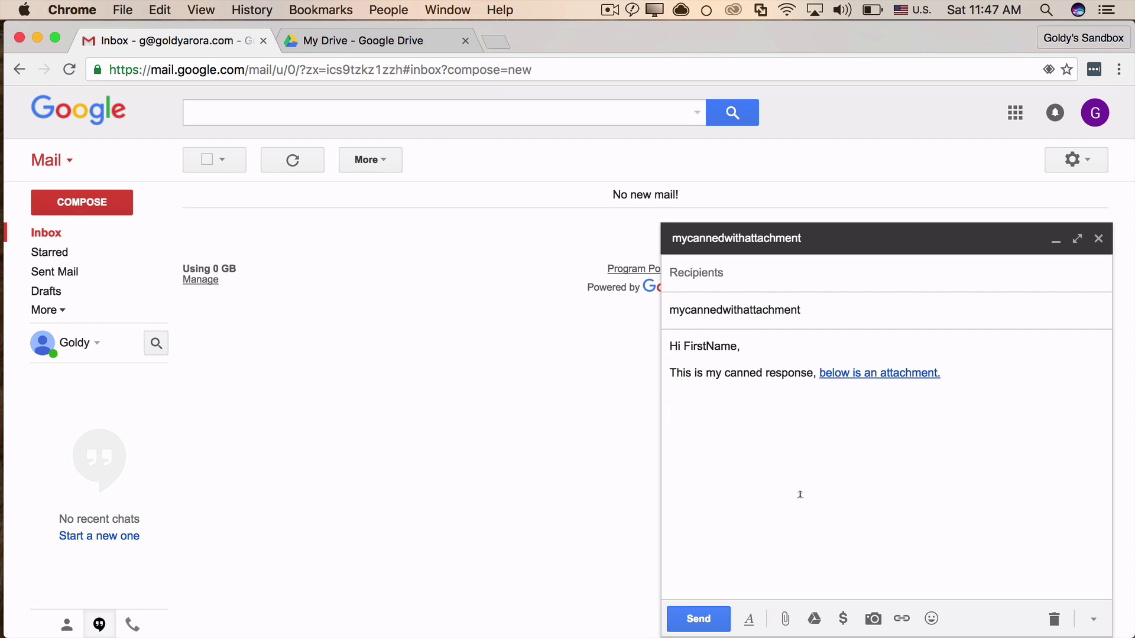